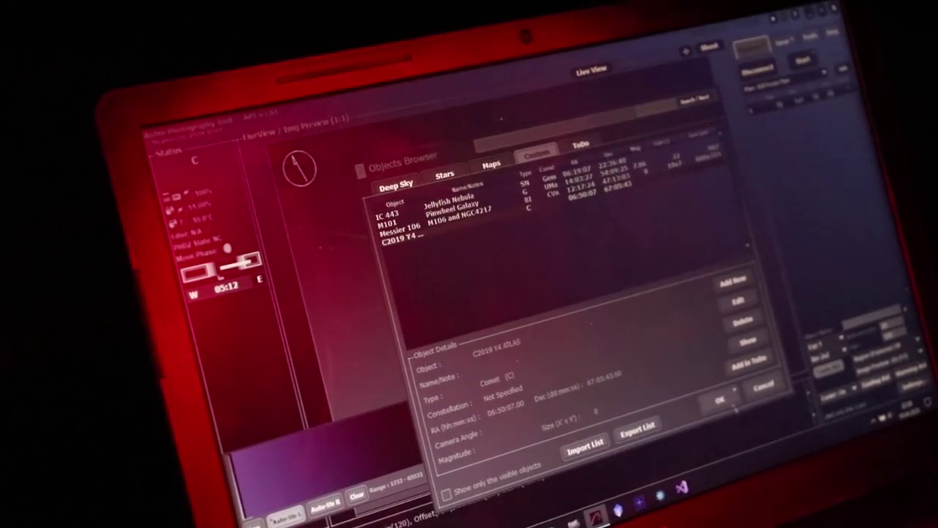
Step: Accept the comet in the Objects Browser, then sync the mount and confirm the slew to C/2019 Y4 ATLAS
left_click(721, 398)
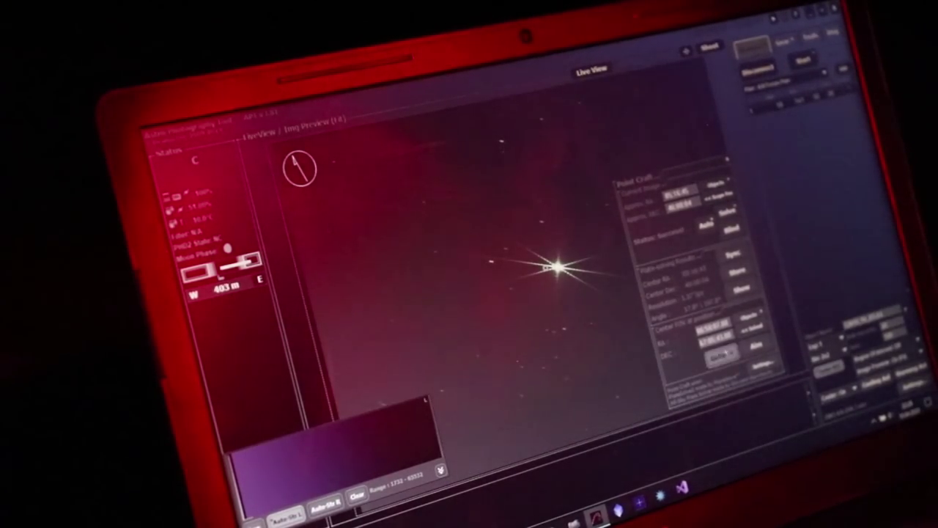
left_click(733, 253)
left_click(668, 270)
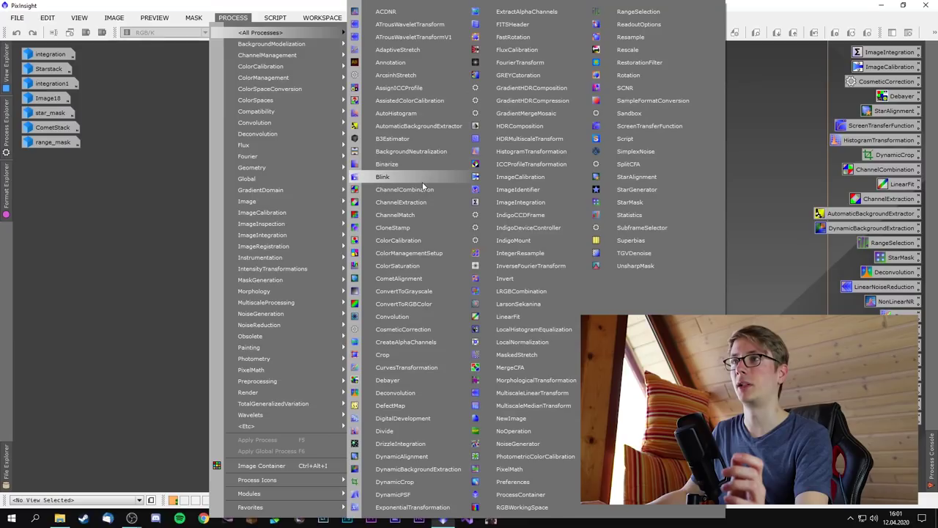
Step: Open the Blink process from the All Processes list
left_click(418, 177)
Step: Add every frame from the C_2019_Y4_ATLAS Lights folder to Blink's file list
left_click(685, 103)
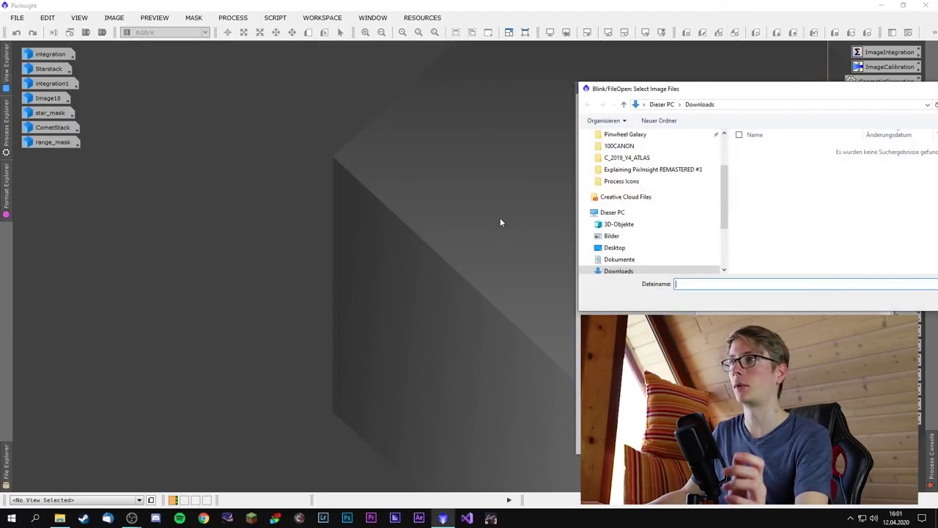
left_click(369, 169)
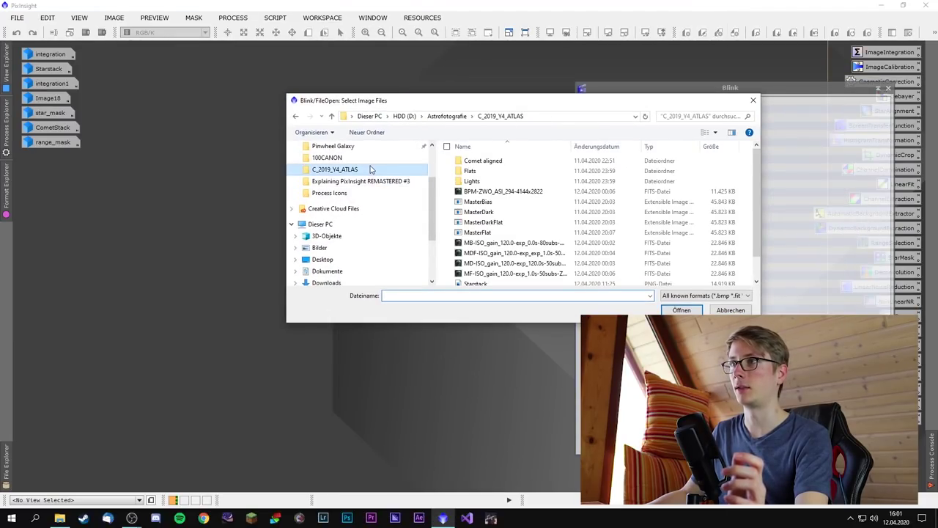
scroll(469, 212, "down", 1)
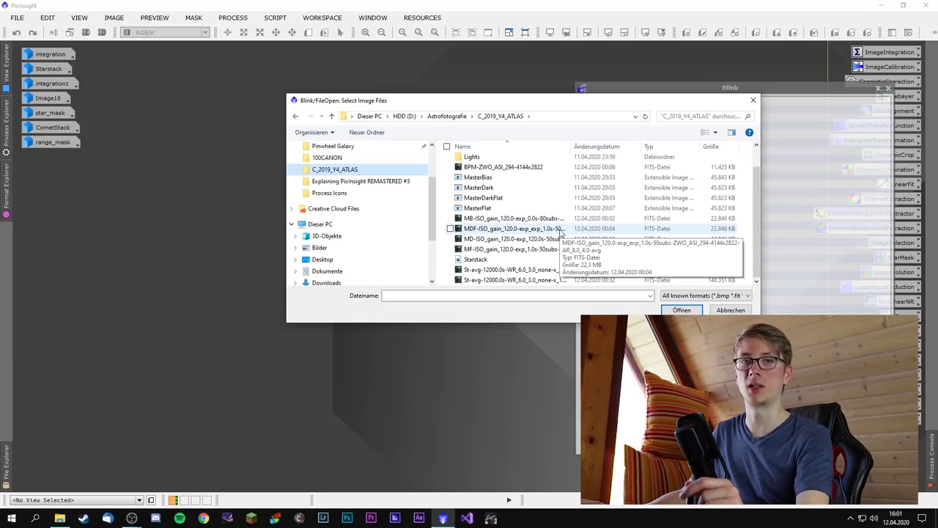
scroll(546, 239, "up", 1)
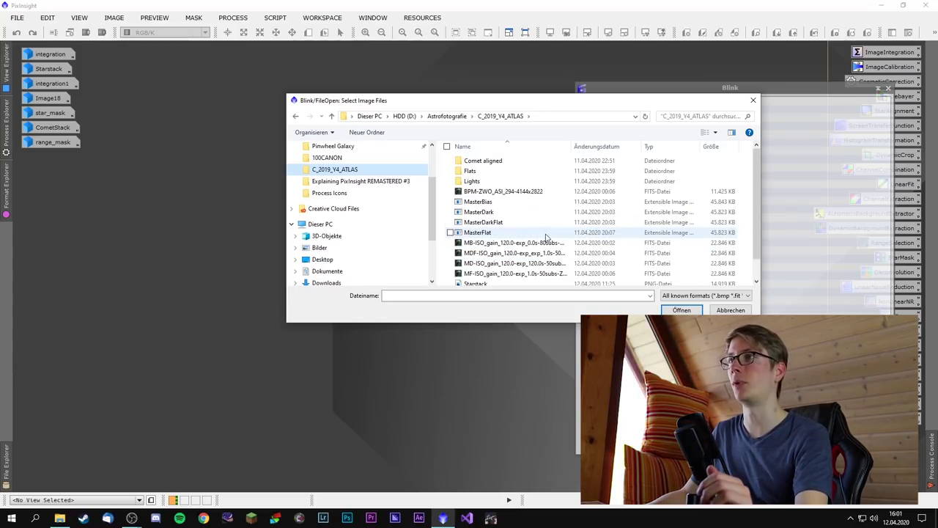
double_click(510, 178)
key("ctrl+a")
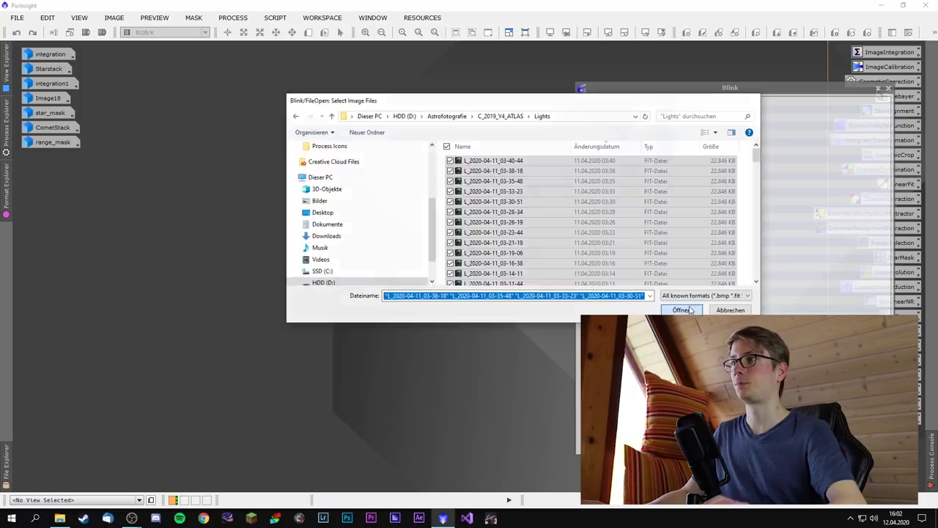
left_click(681, 310)
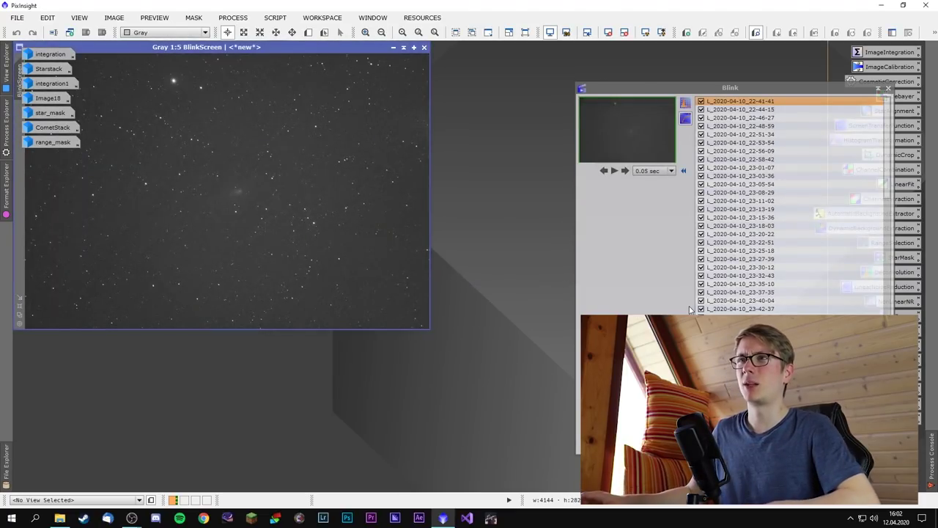
Step: Set the Blink delay to 0.00 sec, play through all the light frames, then pause
left_click_drag(250, 50, 336, 153)
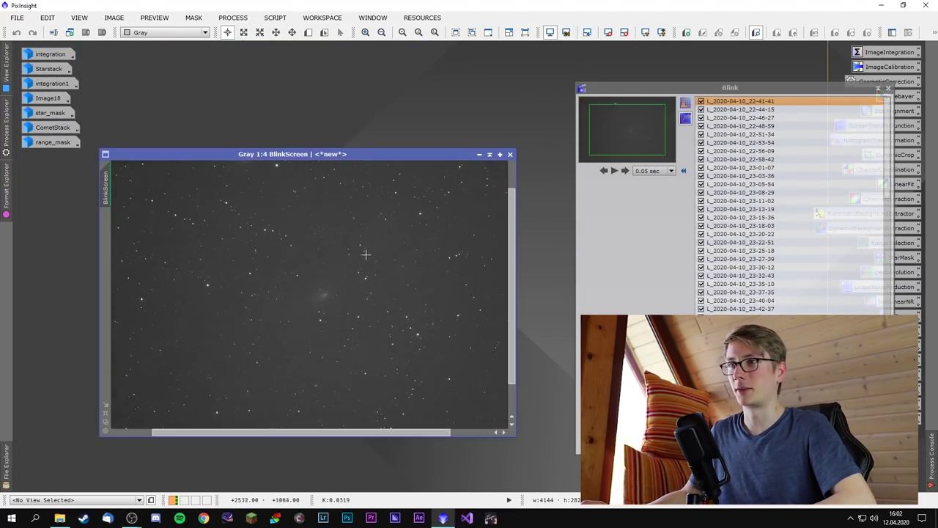
scroll(361, 278, "down", 1)
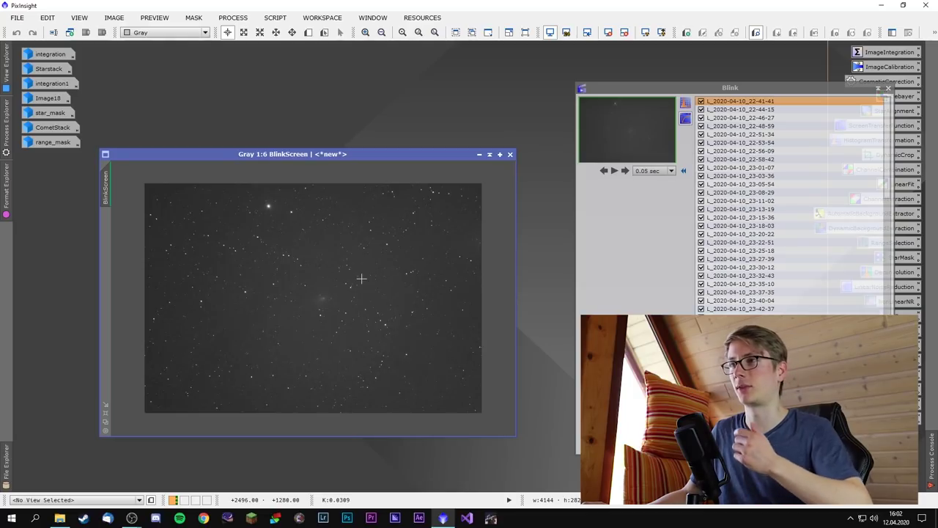
scroll(358, 281, "up", 4)
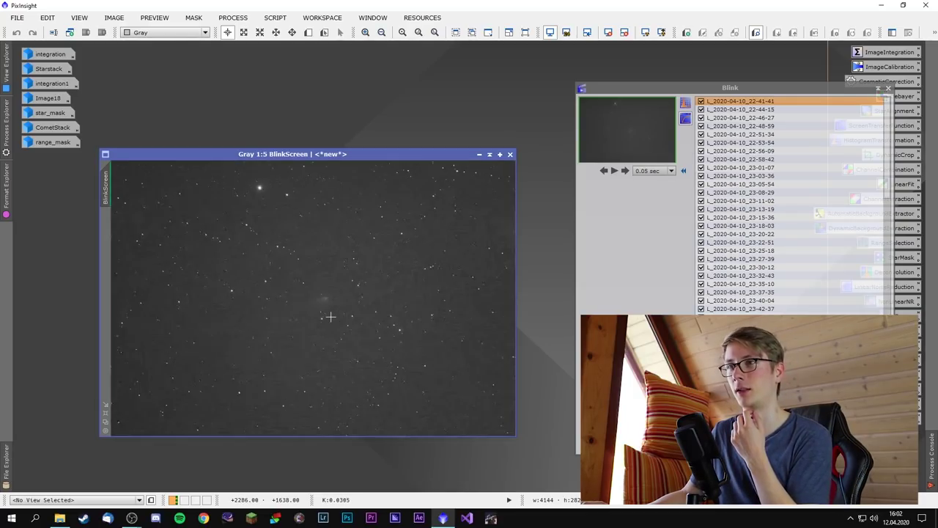
scroll(359, 312, "down", 3)
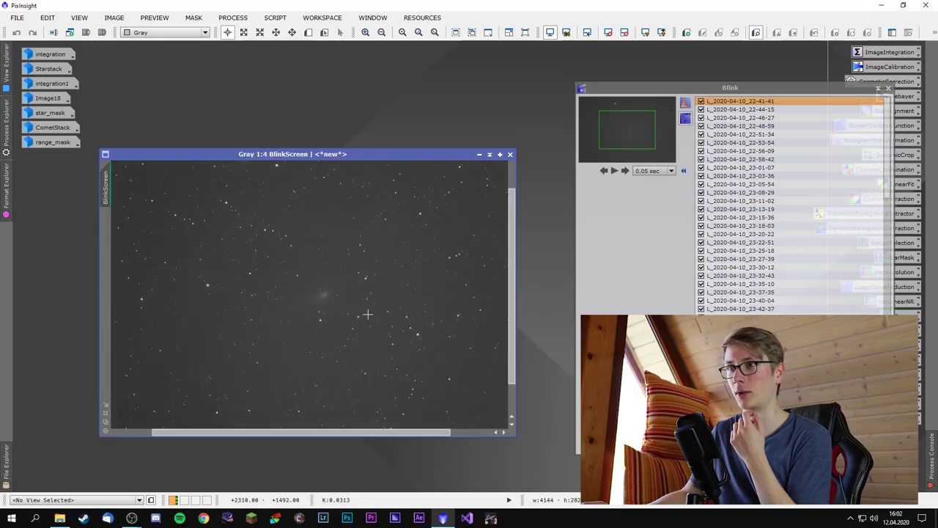
left_click(649, 170)
left_click(649, 180)
left_click(615, 170)
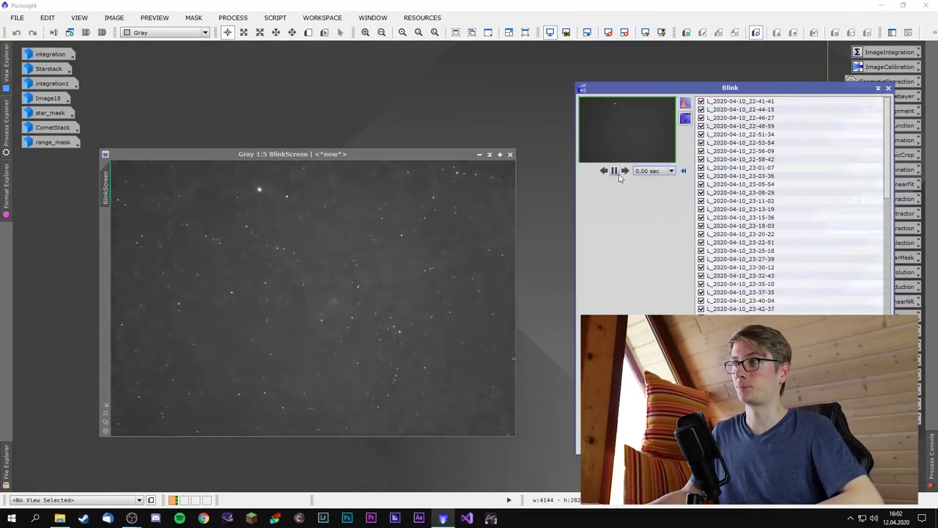
left_click(618, 175)
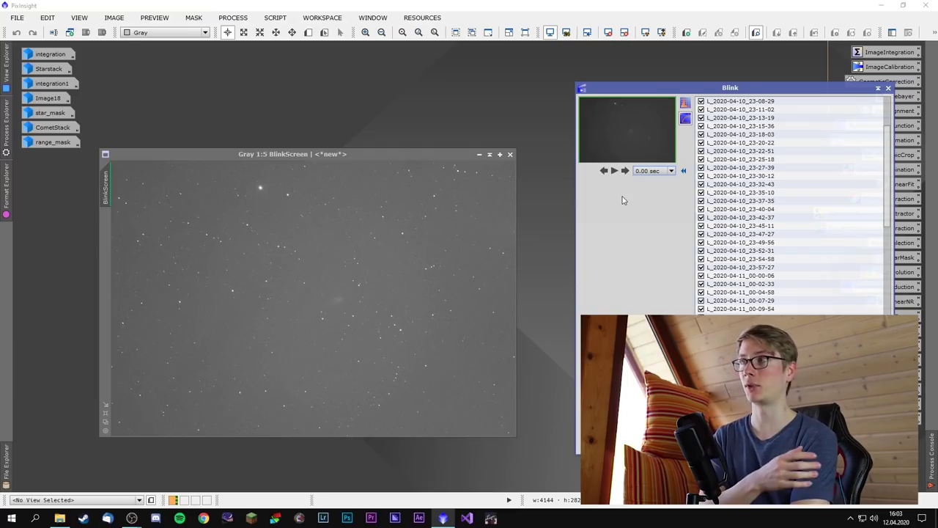
Step: Close Blink and its BlinkScreen preview with Escape
key("Escape")
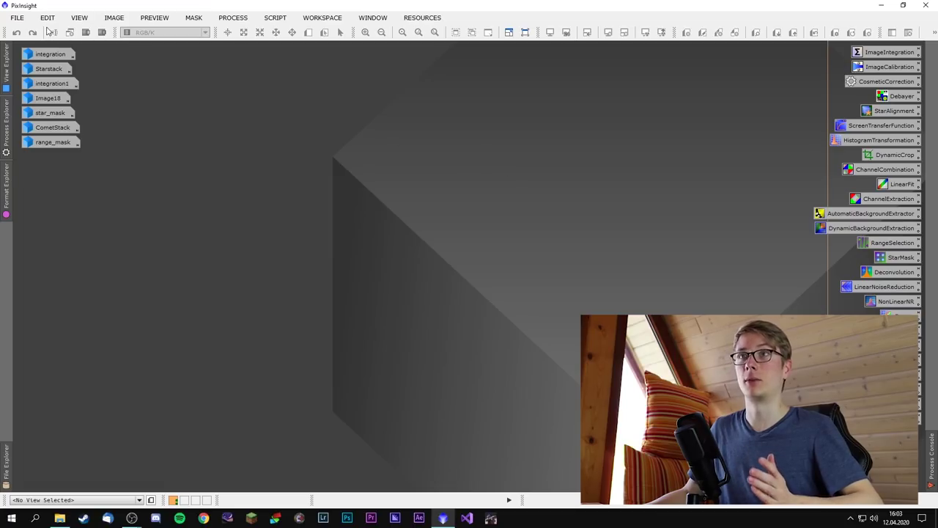
Step: View and minimize the integration image, then open Starstack and zoom in on the comet
double_click(46, 58)
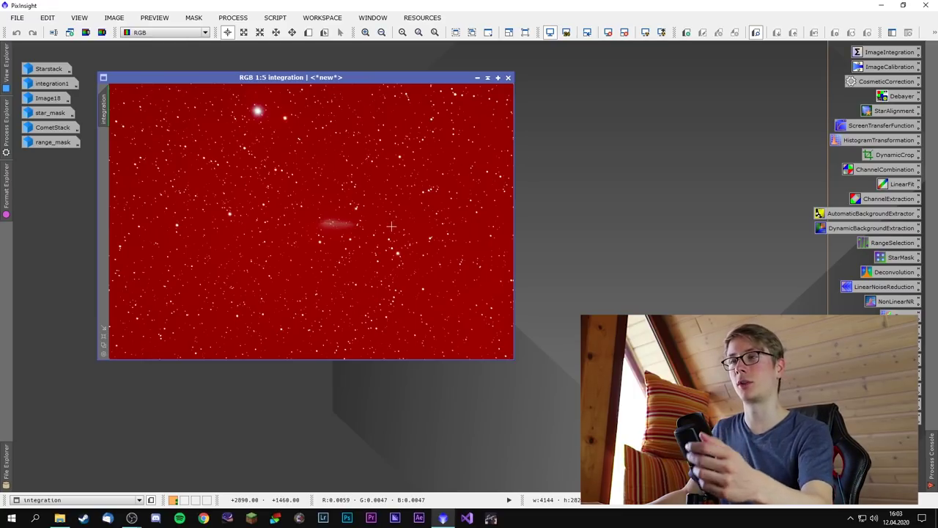
left_click(477, 77)
double_click(48, 68)
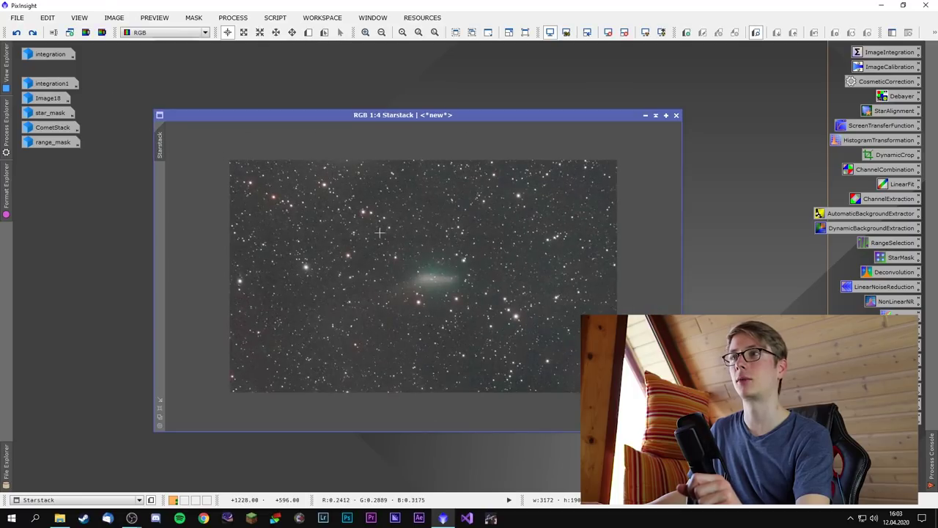
scroll(400, 262, "up", 3)
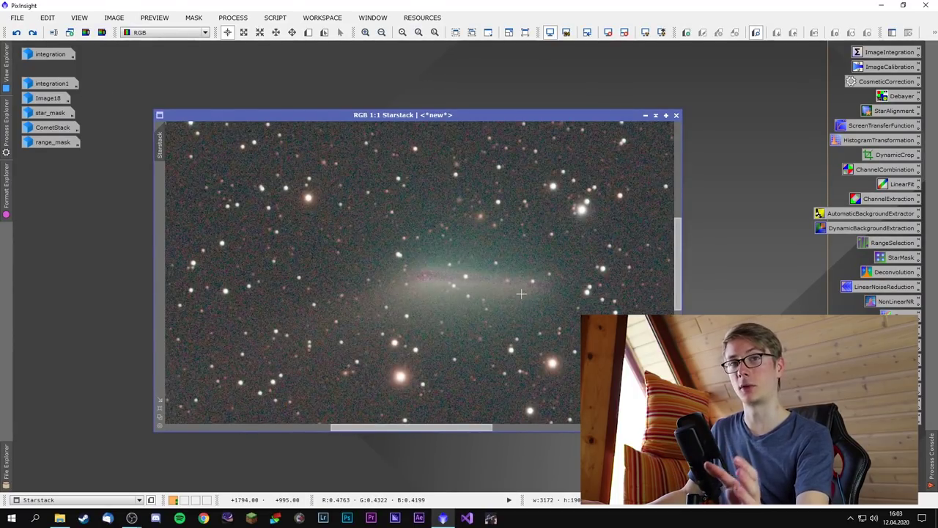
scroll(521, 294, "down", 3)
scroll(521, 294, "down", 1)
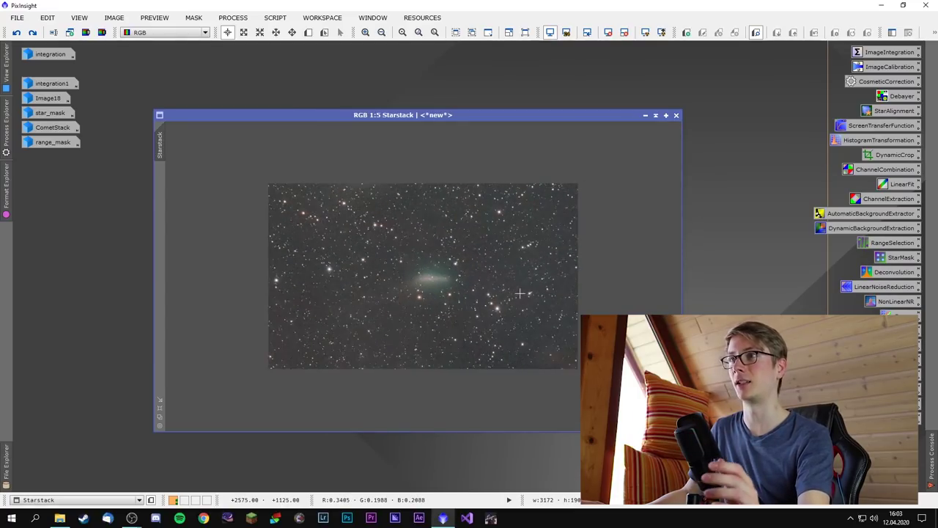
scroll(519, 293, "up", 6)
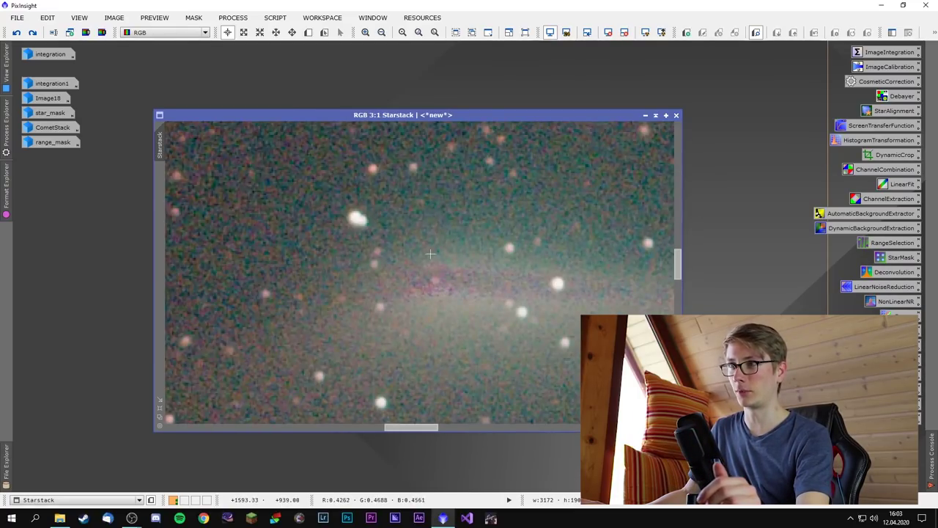
scroll(509, 273, "down", 4)
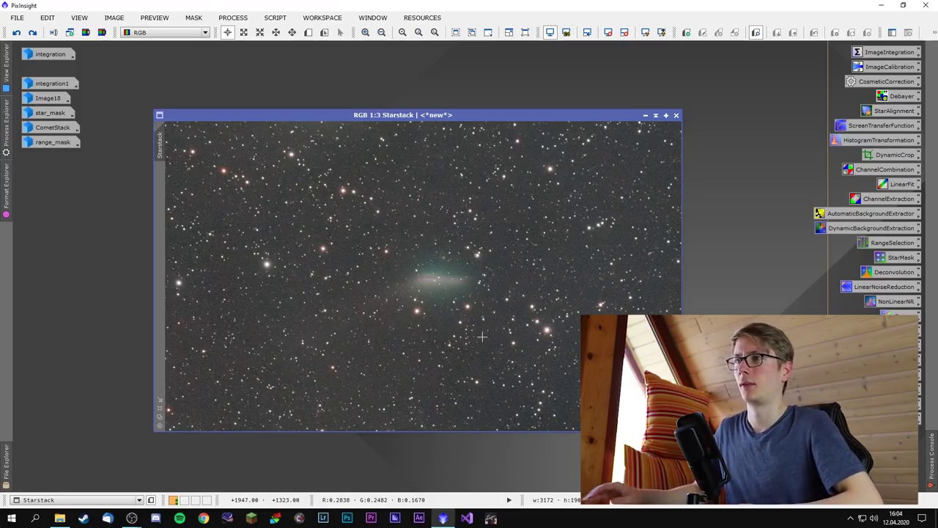
scroll(472, 306, "up", 2)
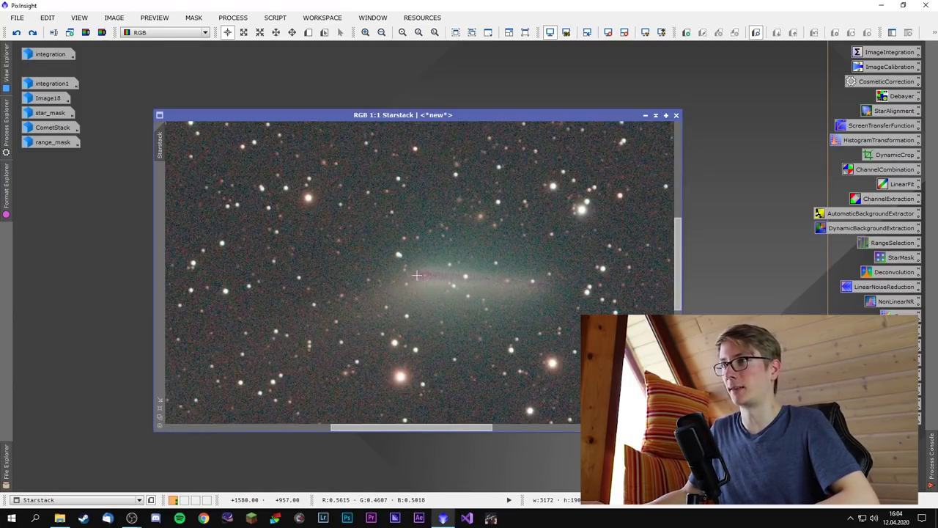
scroll(566, 293, "down", 1)
scroll(537, 307, "up", 1)
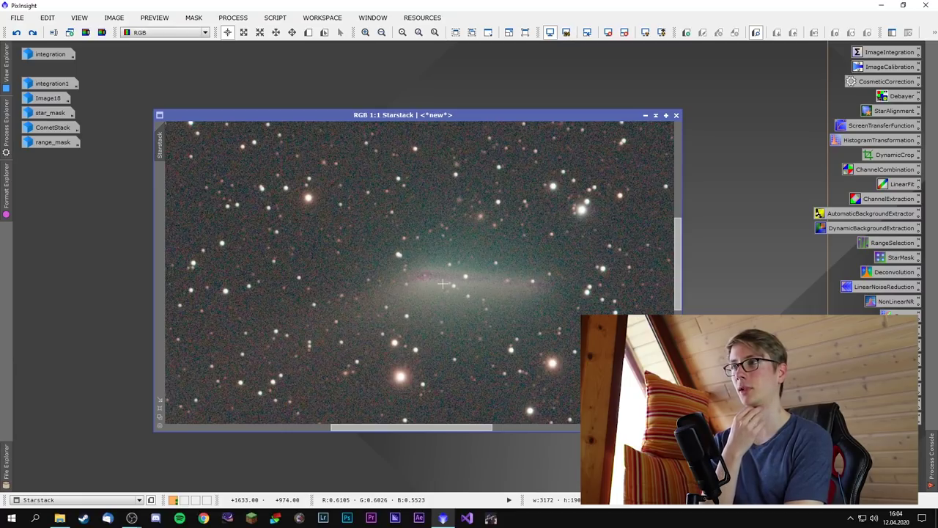
scroll(443, 283, "down", 3)
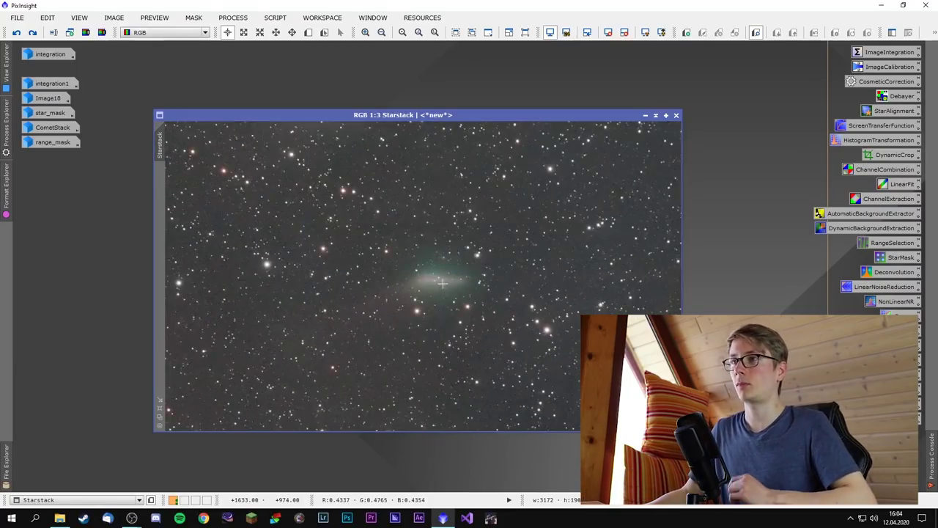
Step: Minimize Starstack, view integration1, and minimize both integration1 and range_mask
left_click(645, 115)
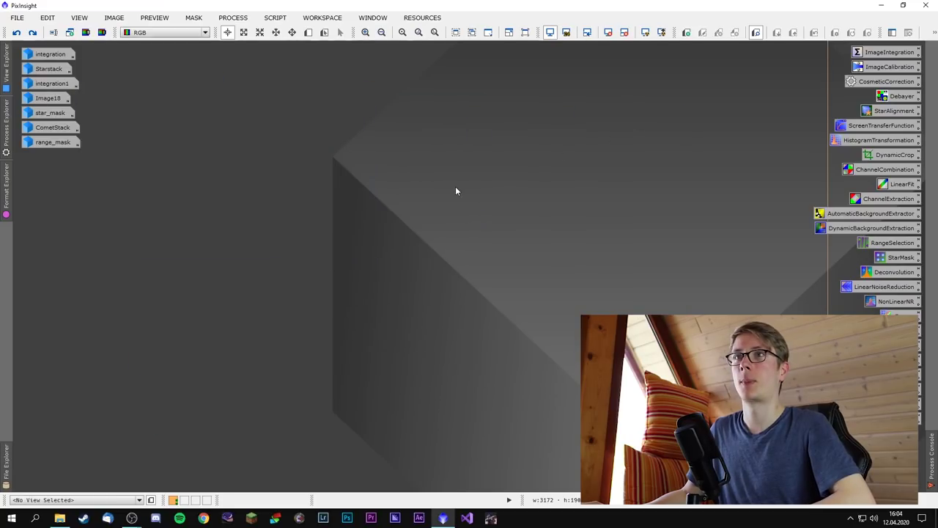
double_click(63, 86)
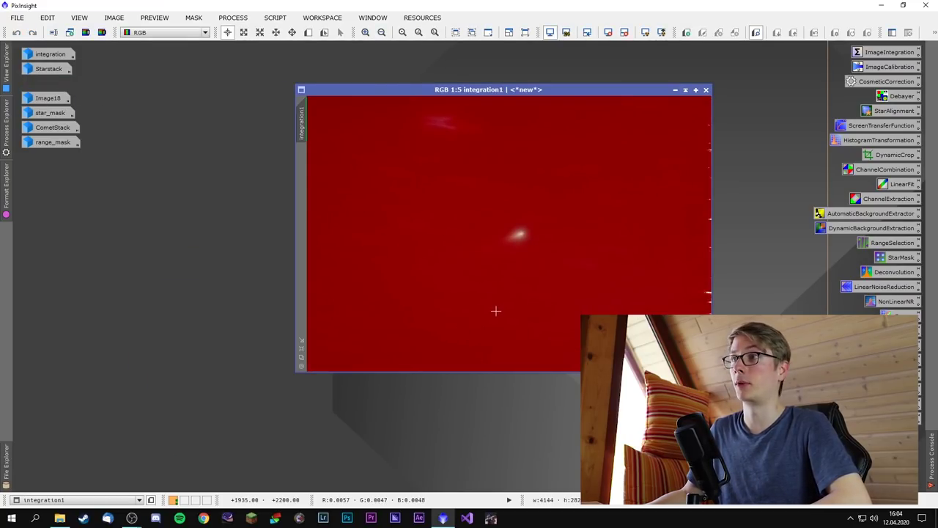
left_click(676, 90)
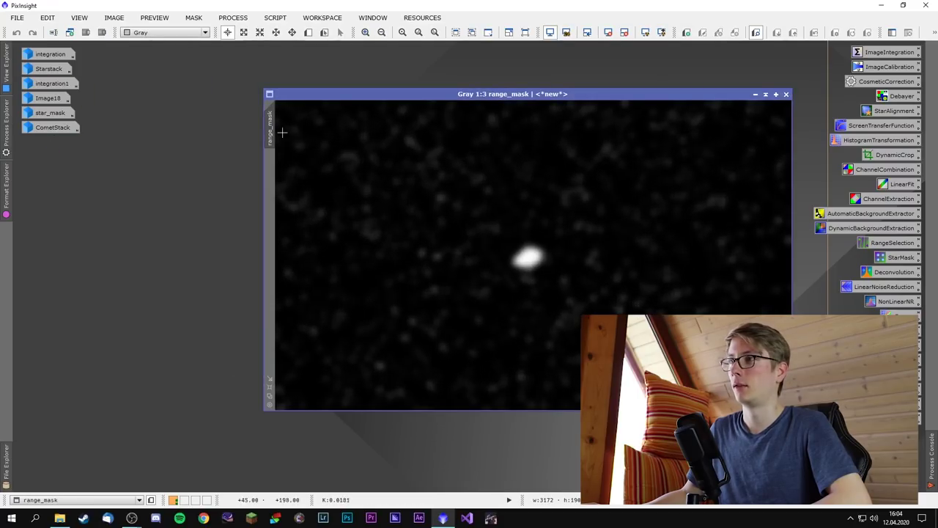
left_click(756, 91)
Step: Inspect the Image18 image, then minimize it
double_click(44, 99)
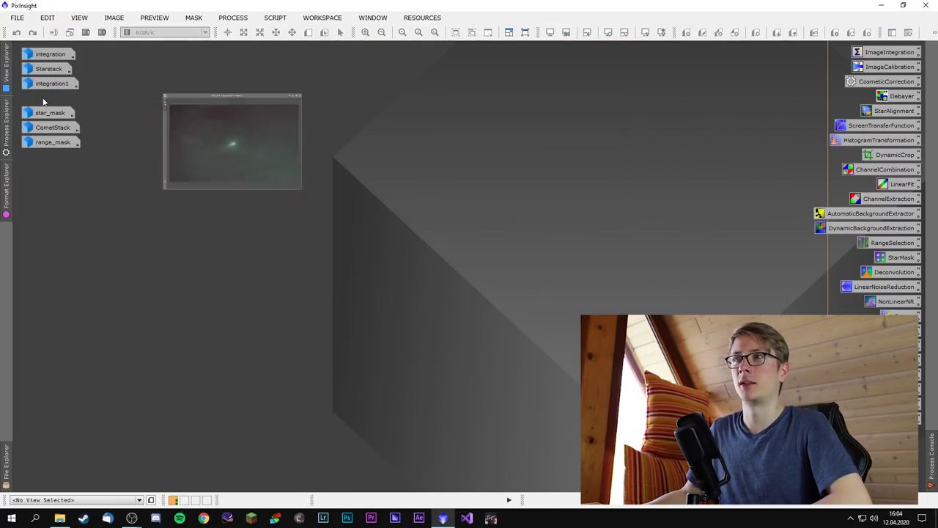
left_click_drag(620, 96, 316, 56)
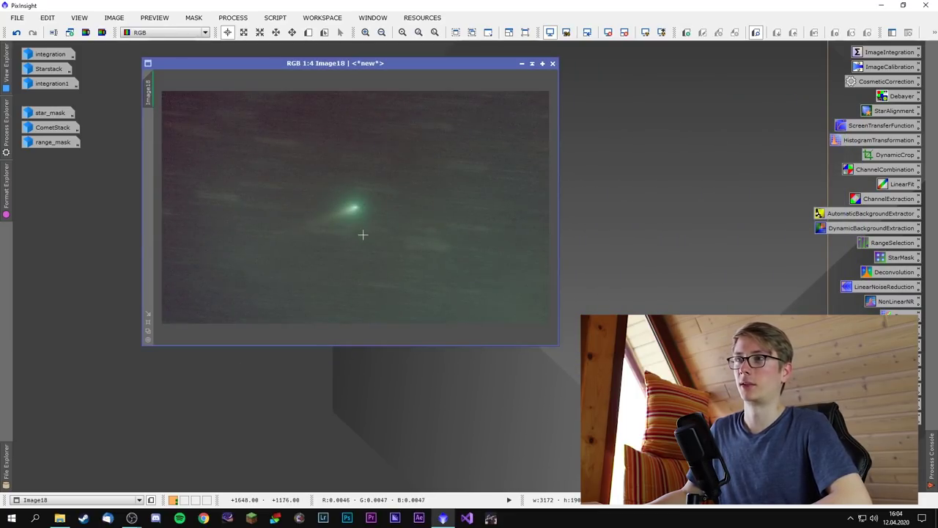
scroll(362, 234, "up", 3)
scroll(349, 221, "down", 3)
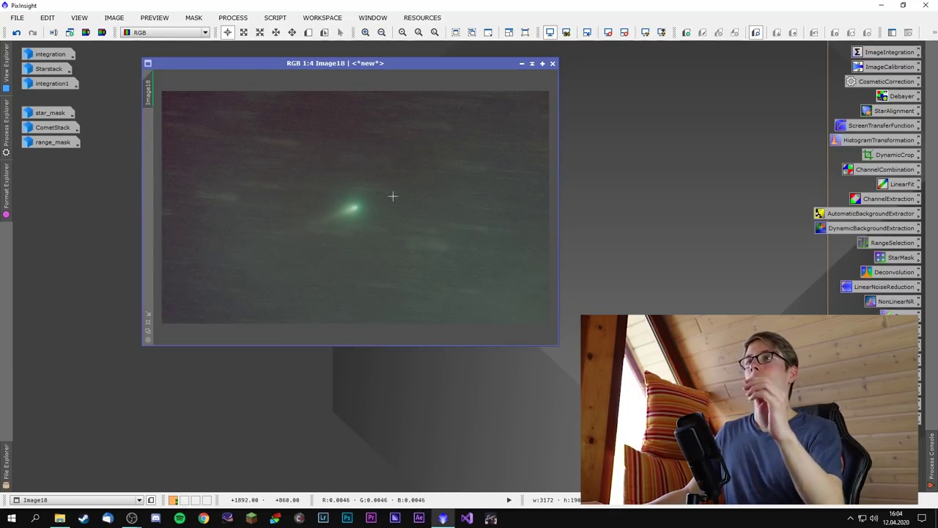
left_click(521, 64)
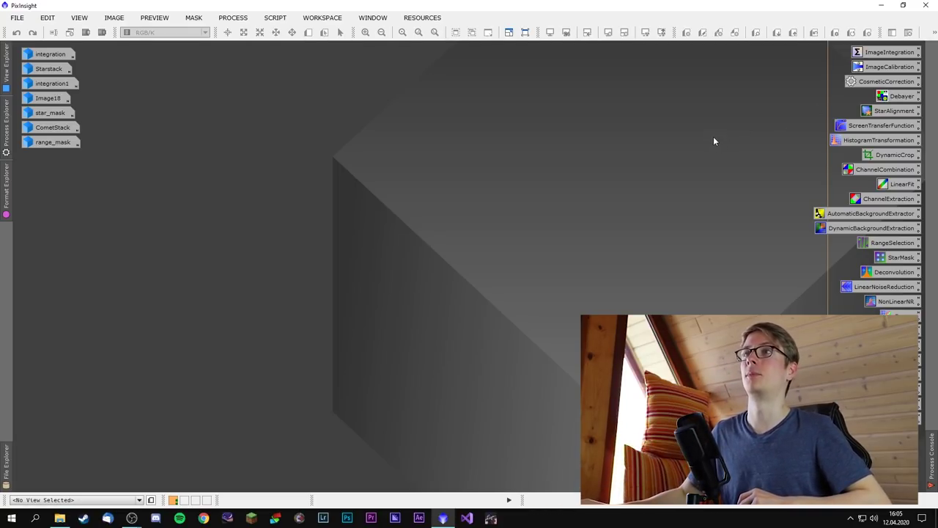
left_click(235, 18)
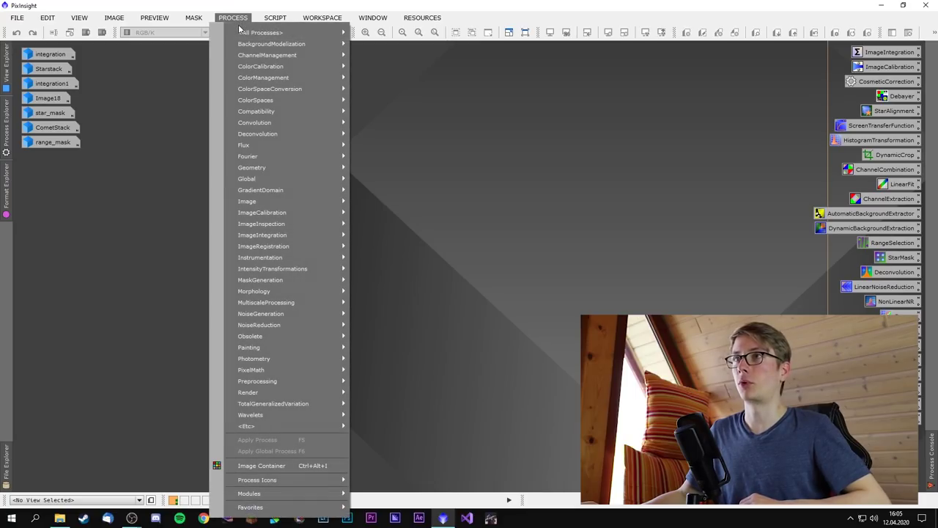
Step: Open CometAlignment and load all frames from the Lights folder as its target frames
mouse_move(250, 32)
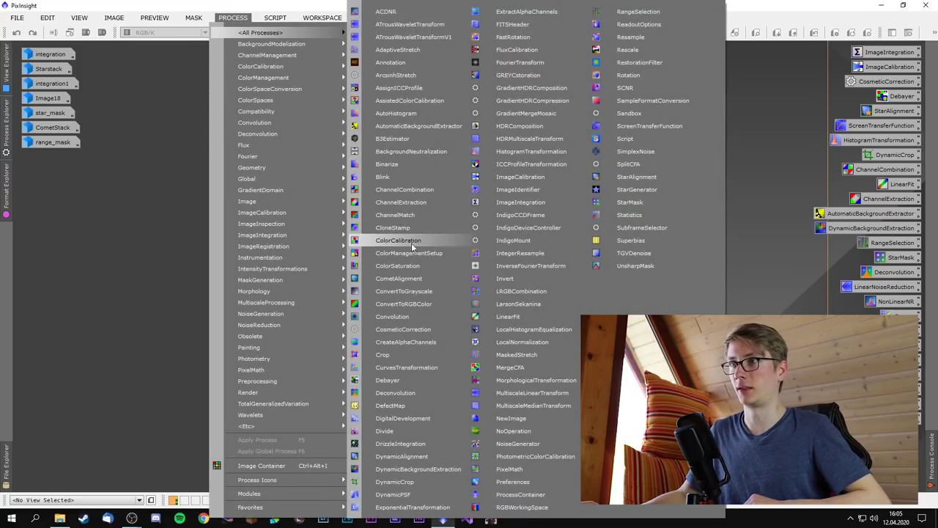
left_click(403, 279)
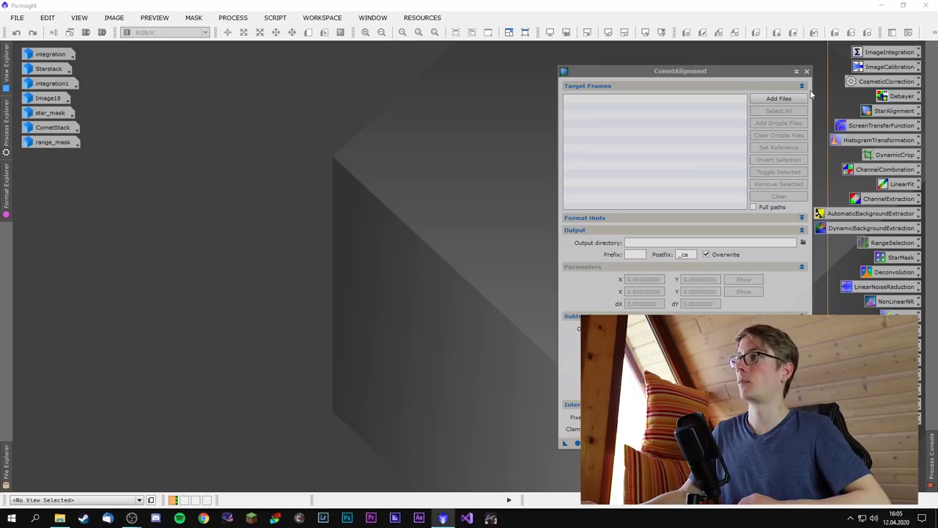
left_click(779, 98)
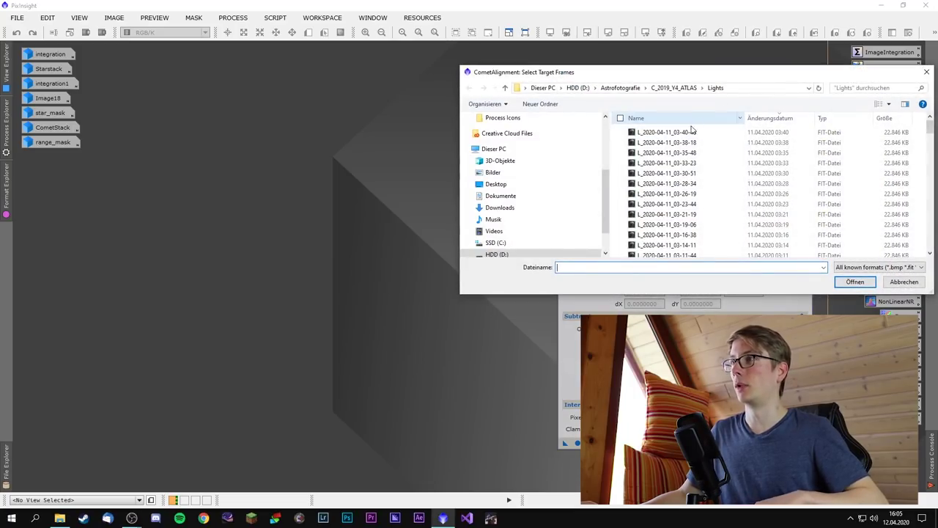
key("ctrl+a")
left_click(856, 282)
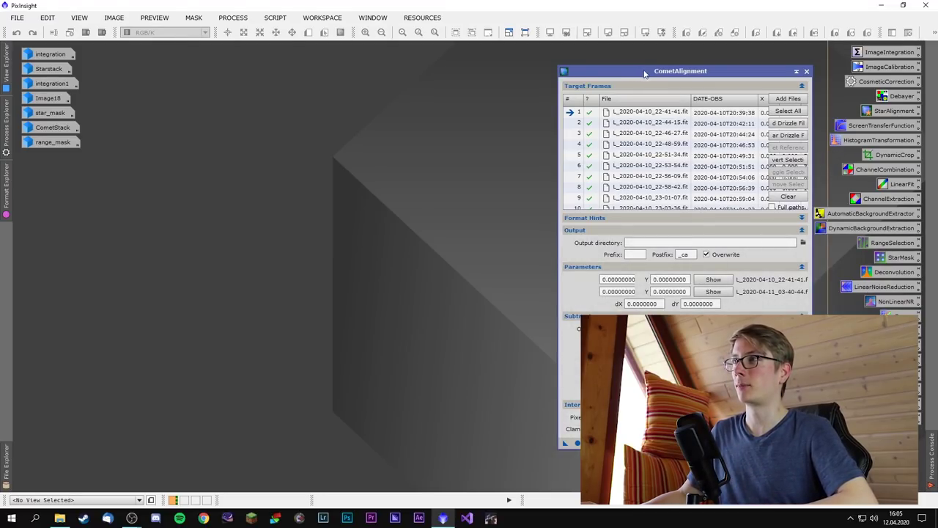
left_click_drag(644, 73, 633, 76)
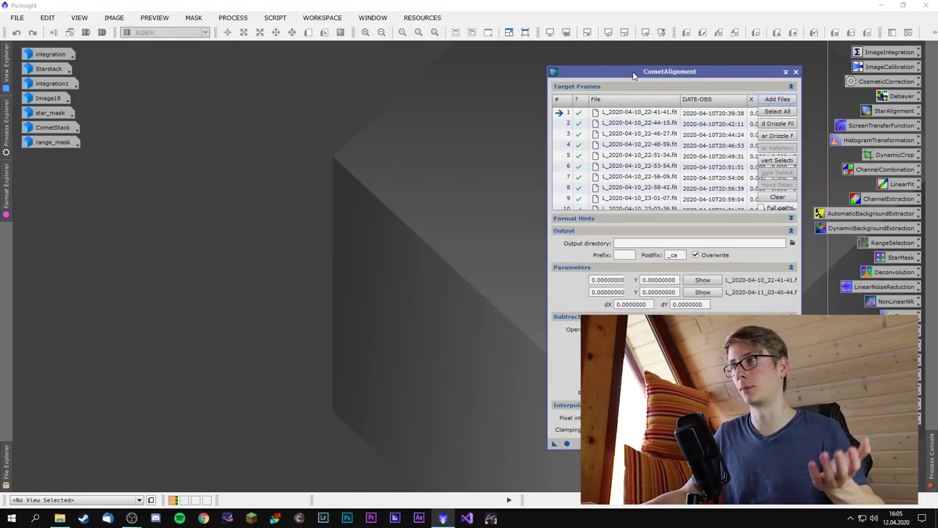
Step: Mark the comet nucleus in the stretched first frame at 2207.5, 1409.5
key("F6")
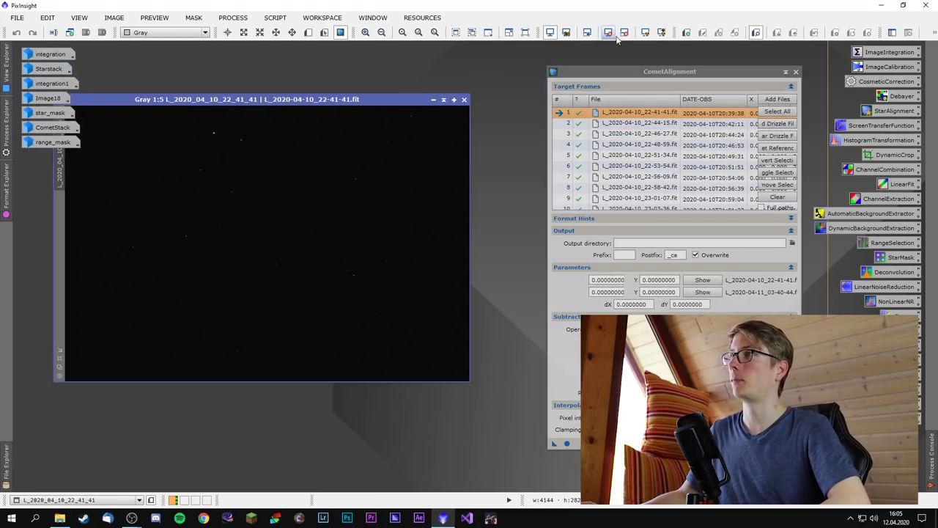
key("ctrl+a")
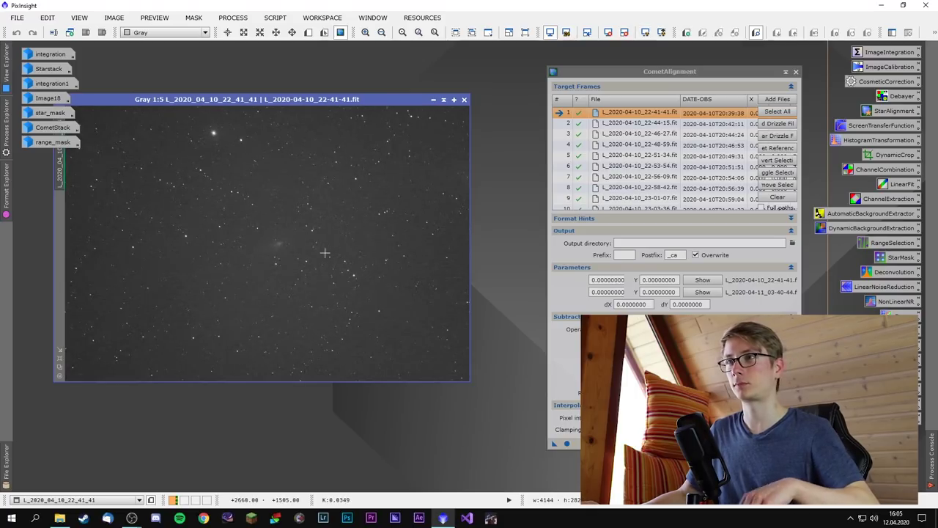
scroll(325, 253, "up", 5)
left_click(393, 241)
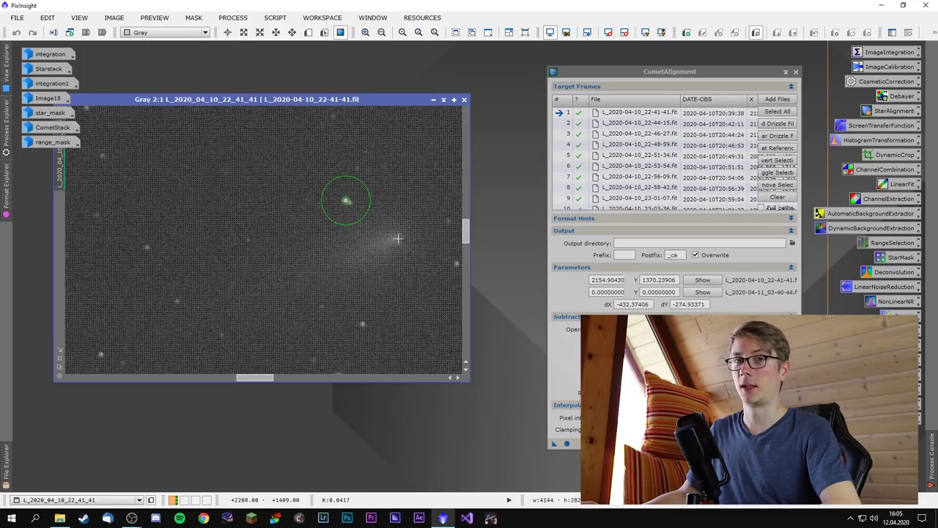
left_click_drag(258, 377, 276, 376)
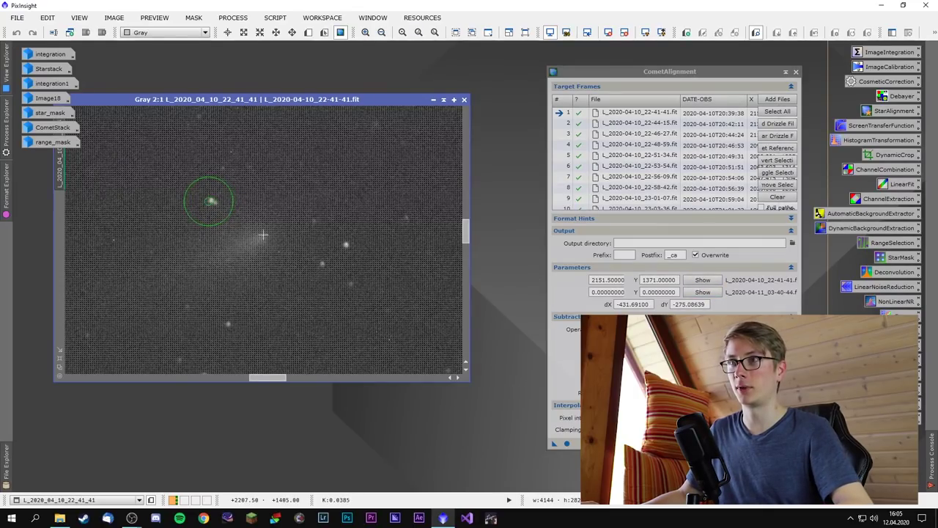
left_click(242, 217)
left_click(262, 236)
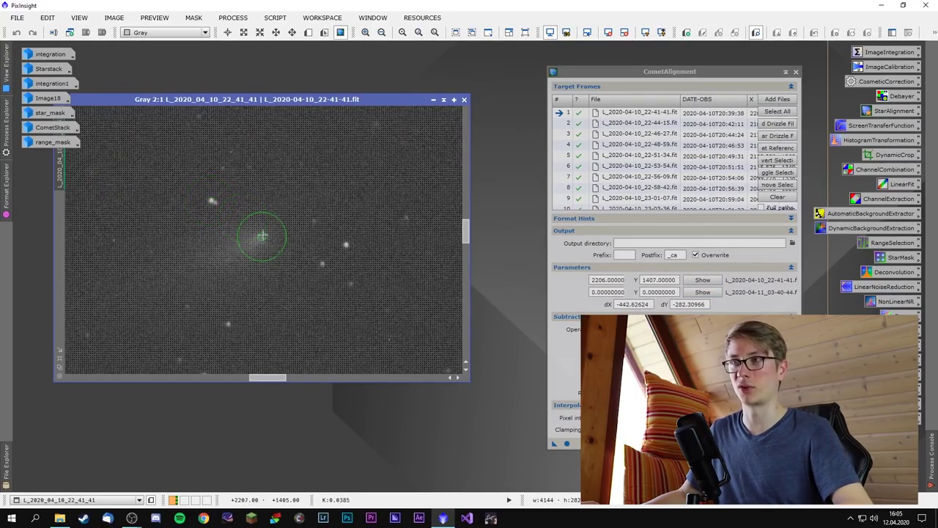
left_click(262, 239)
left_click(263, 239)
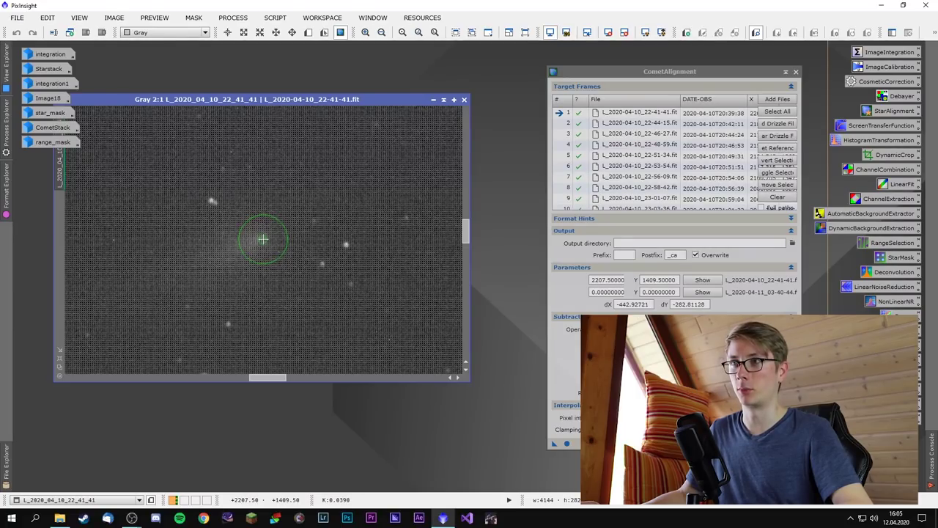
scroll(589, 198, "down", 20)
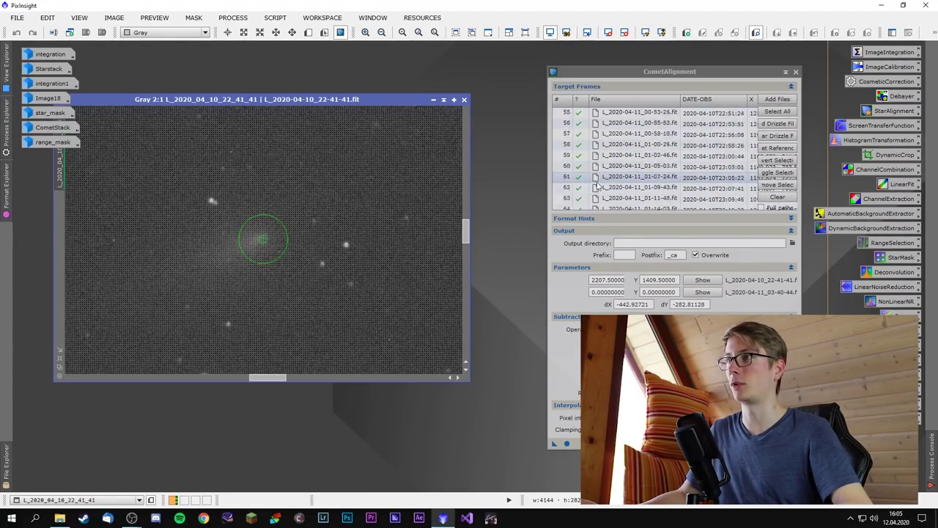
scroll(589, 198, "down", 1)
Step: Mark the comet nucleus in last frame 124 at 2578, 1423.33
double_click(620, 198)
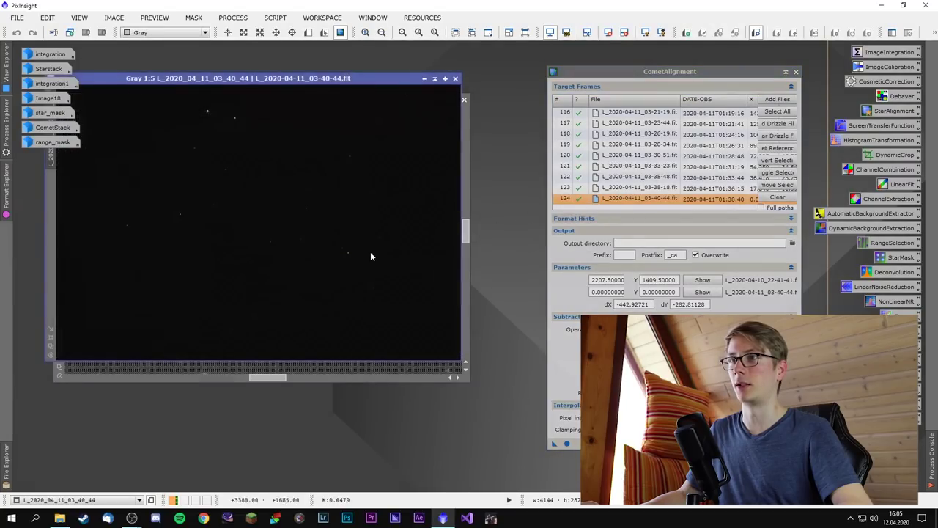
left_click(645, 32)
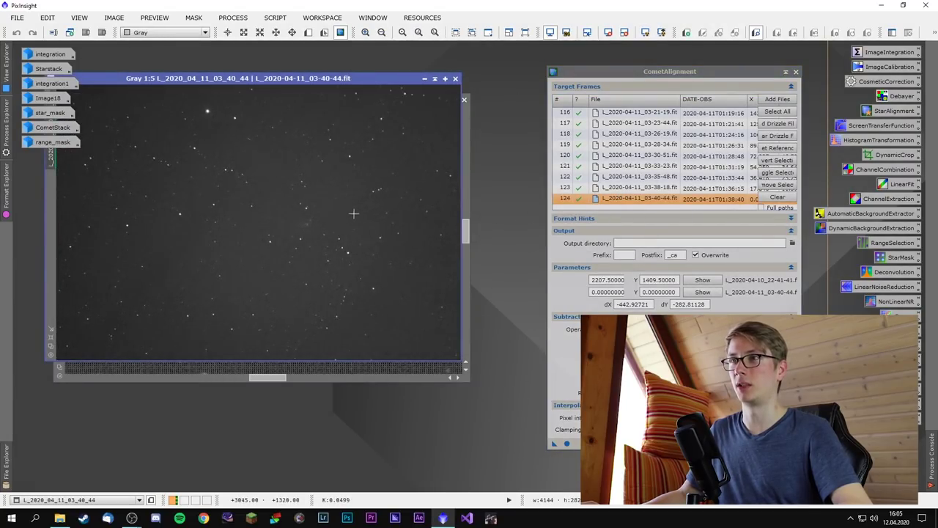
scroll(347, 234, "down", 2)
scroll(347, 235, "up", 6)
left_click_drag(367, 236, 228, 225)
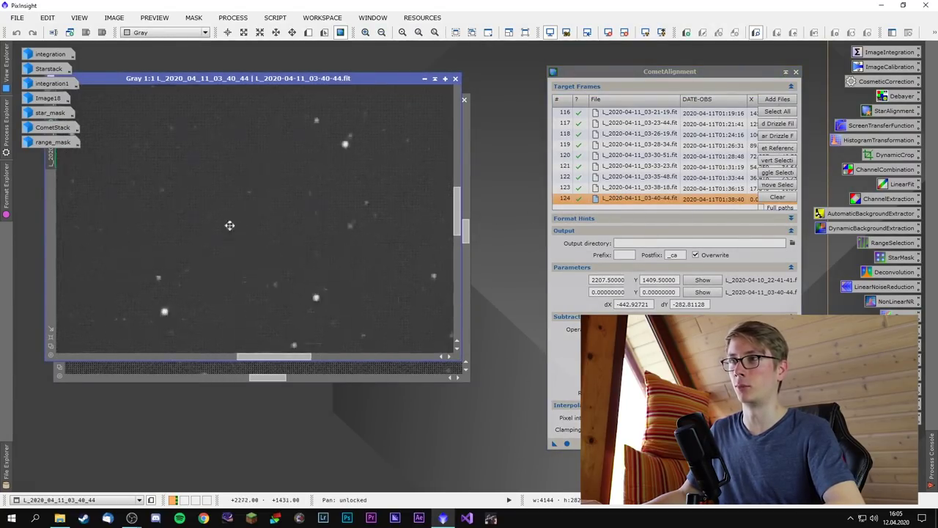
scroll(300, 228, "up", 2)
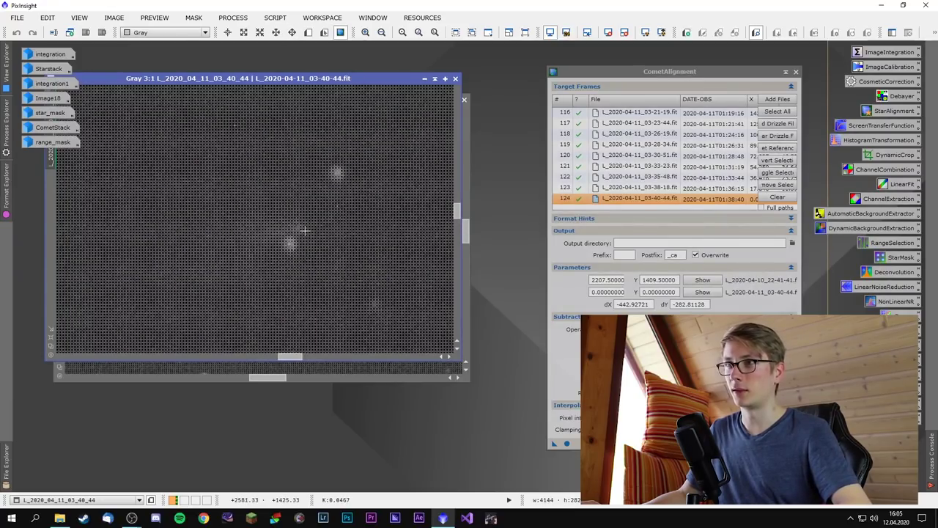
left_click(300, 228)
scroll(331, 245, "down", 8)
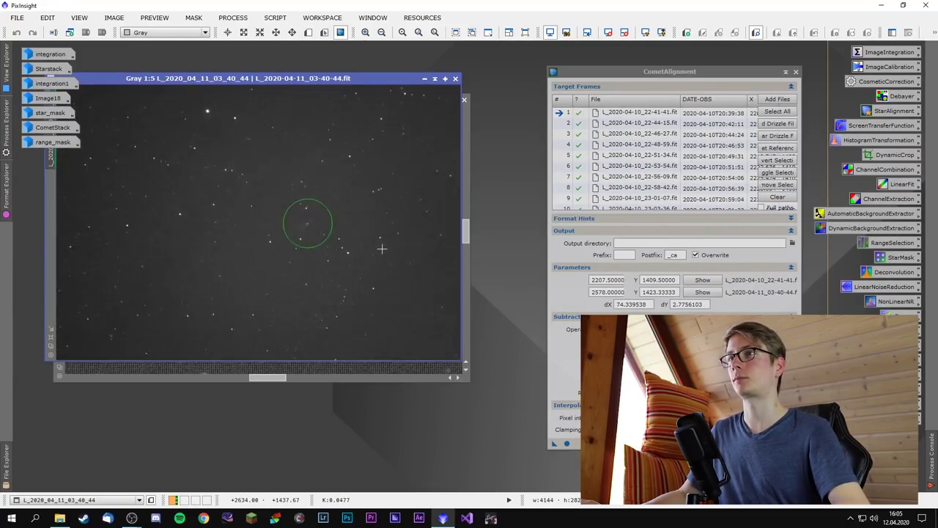
left_click(792, 243)
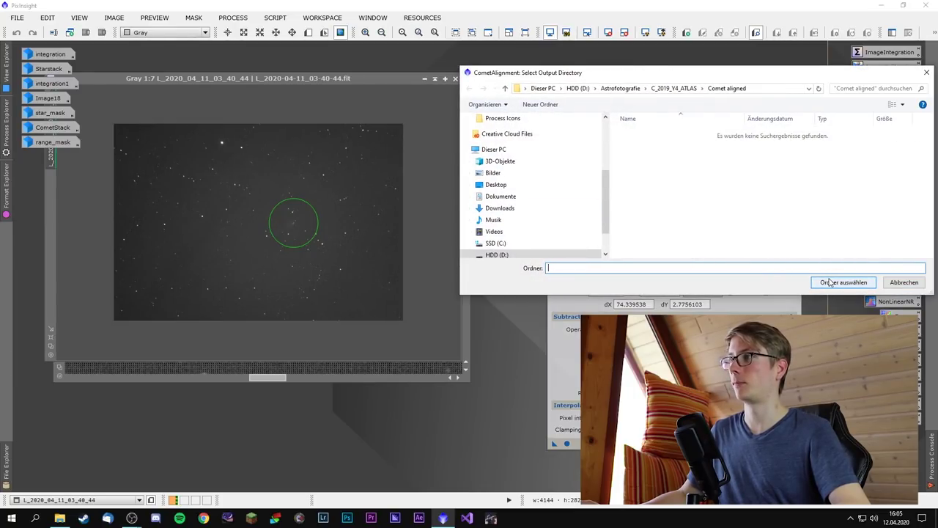
Step: Set the output directory to the Comet aligned folder and close CometAlignment
left_click(843, 282)
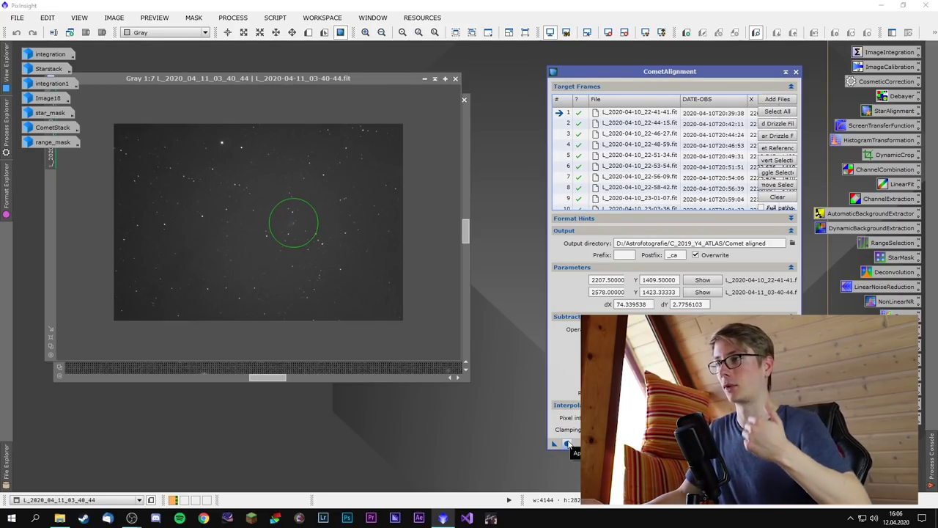
left_click(796, 71)
Step: Open ImageIntegration and close the single-frame image window
left_click(883, 55)
left_click(447, 78)
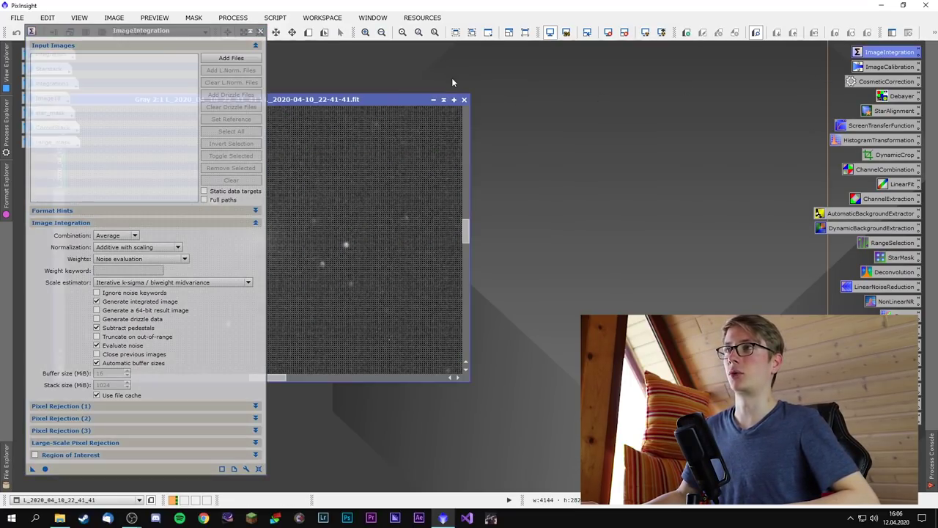
left_click(456, 99)
left_click_drag(157, 32, 380, 26)
Step: Add every comet-aligned frame from the Comet aligned folder as integration input
left_click(452, 51)
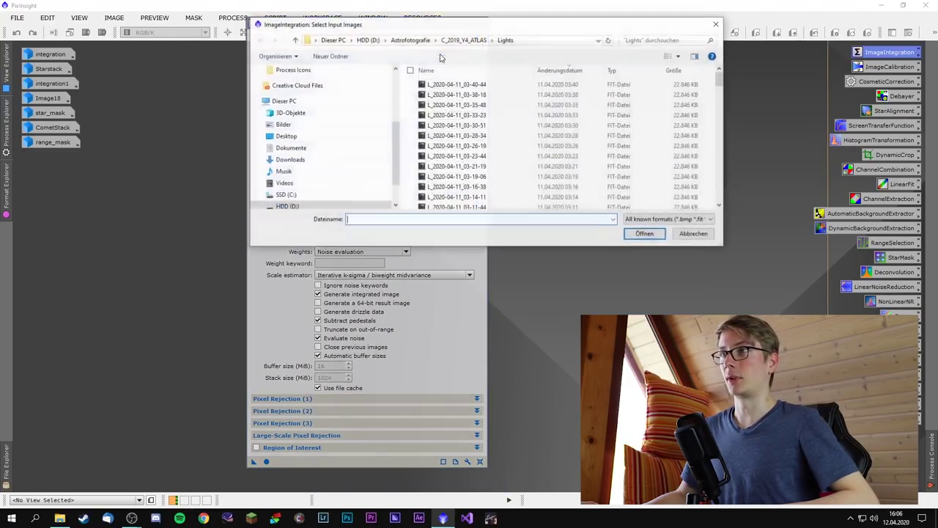
double_click(446, 84)
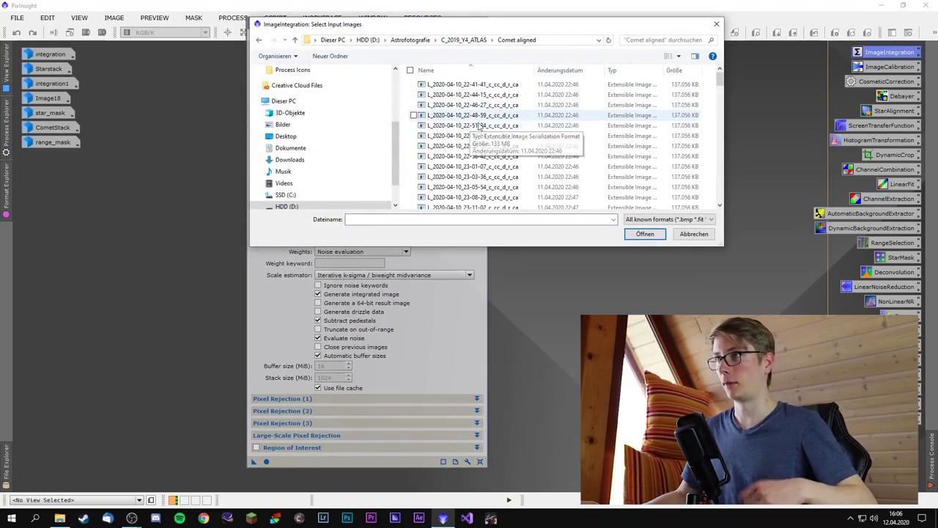
scroll(528, 161, "down", 5)
key("ctrl+a")
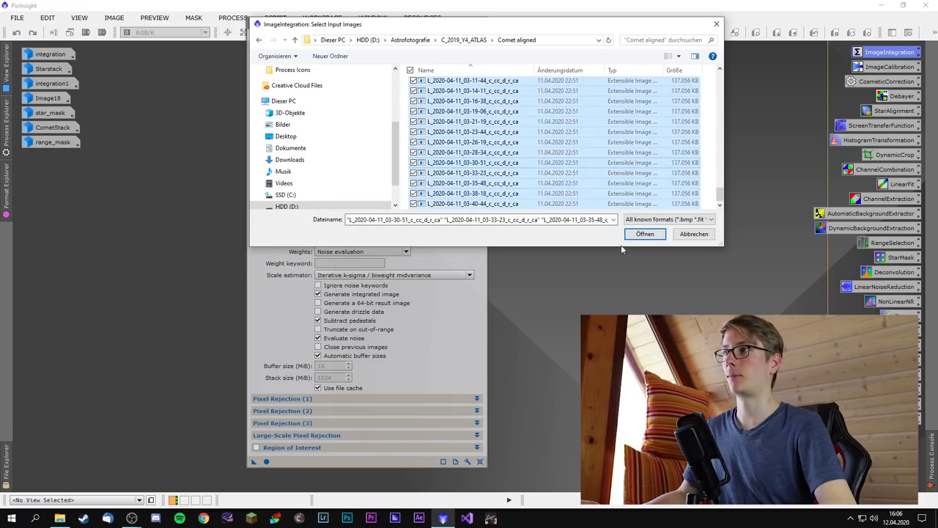
left_click(644, 233)
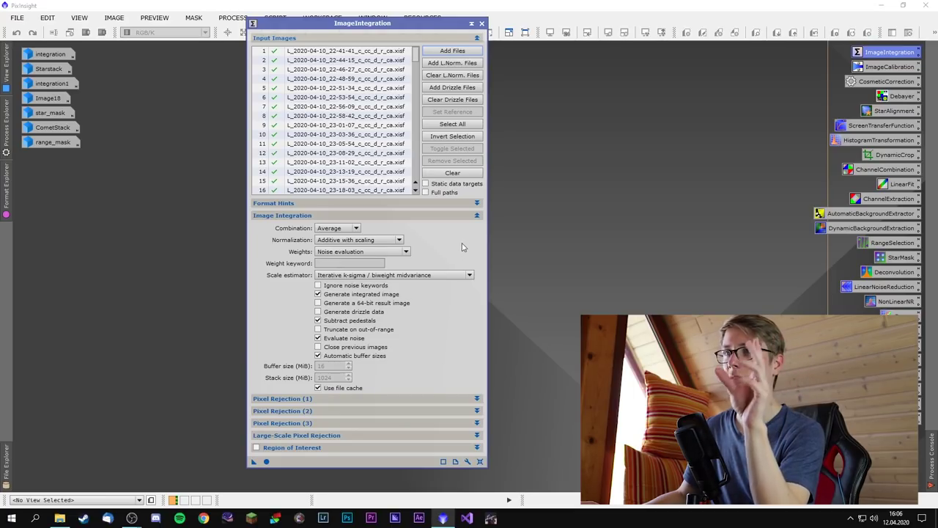
left_click(477, 216)
Step: Choose Linear Fit Clipping as the pixel rejection algorithm
left_click(477, 227)
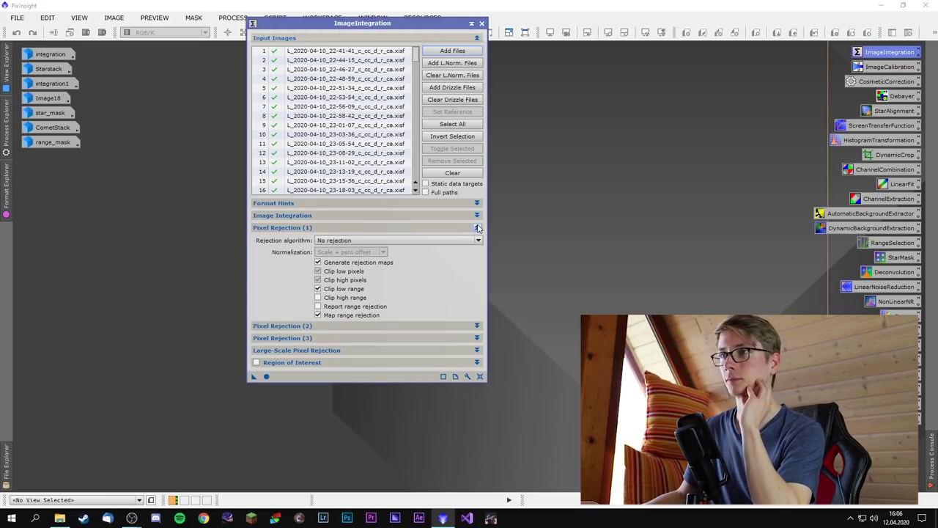
left_click(475, 240)
left_click(427, 289)
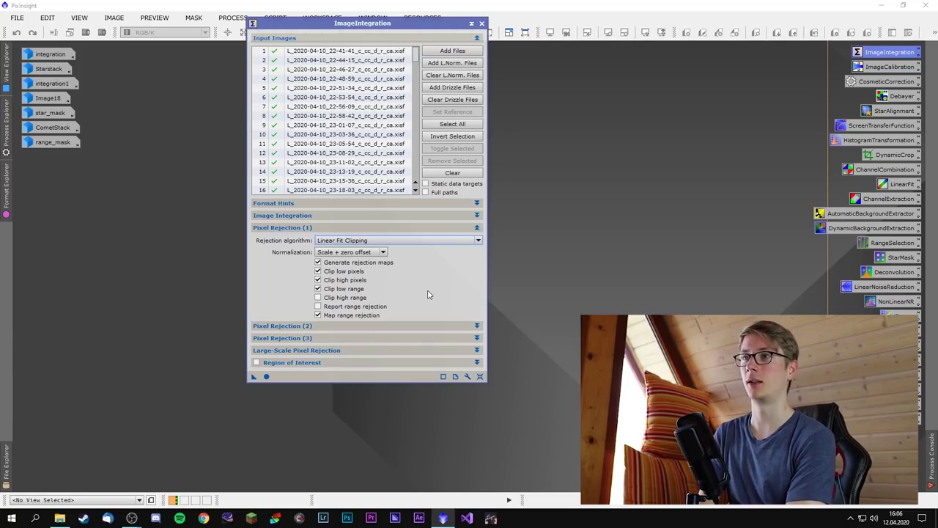
Step: Lower linear fit high to 1.500, close ImageIntegration, and open the star_mask image
left_click(476, 325)
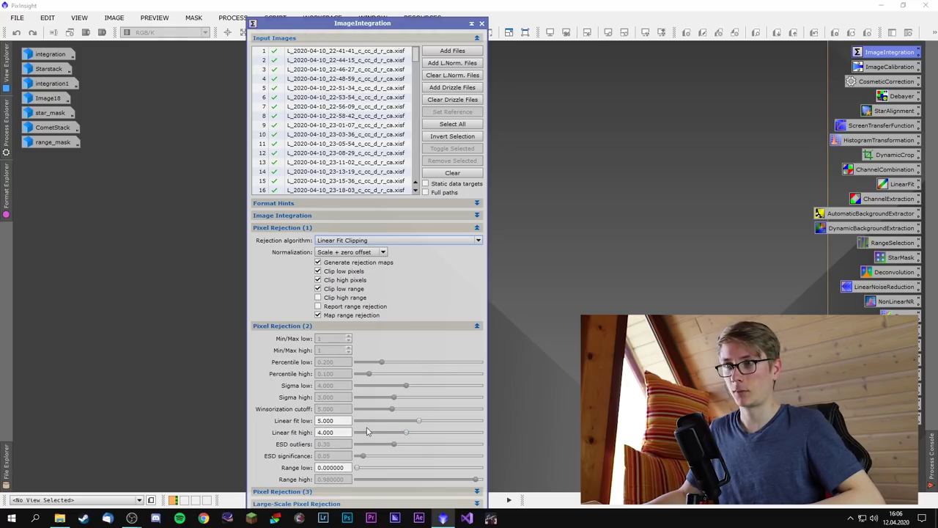
left_click_drag(405, 433, 380, 433)
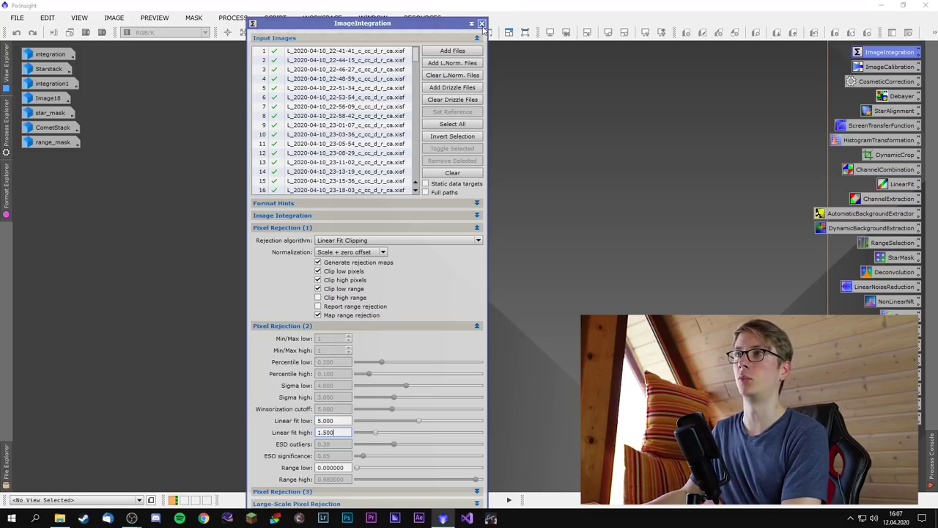
key("Escape")
double_click(45, 116)
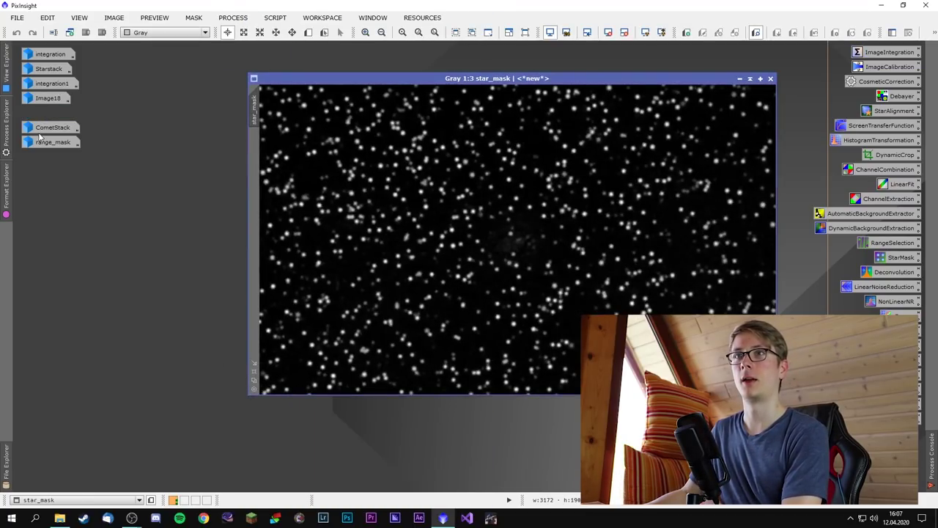
Step: Open the green starless Image18 comet stack and minimise star_mask back to its icon
double_click(45, 99)
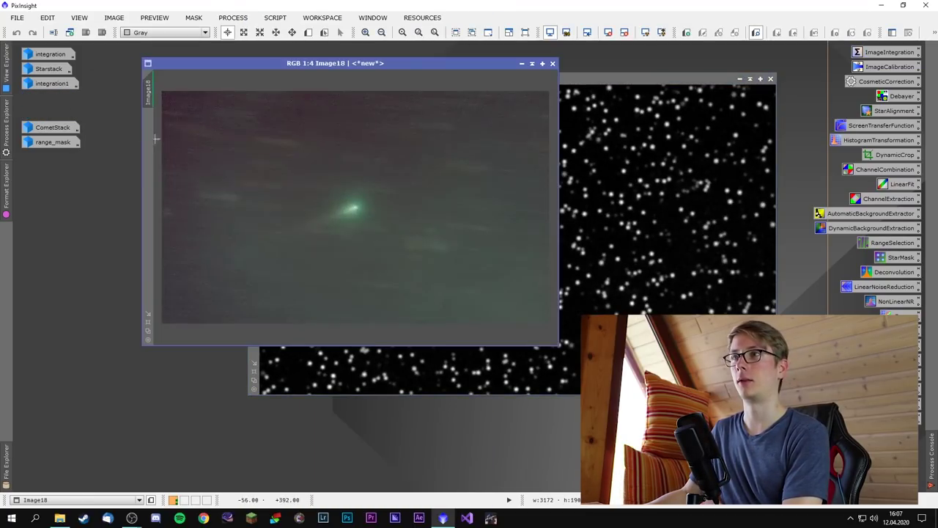
left_click(740, 77)
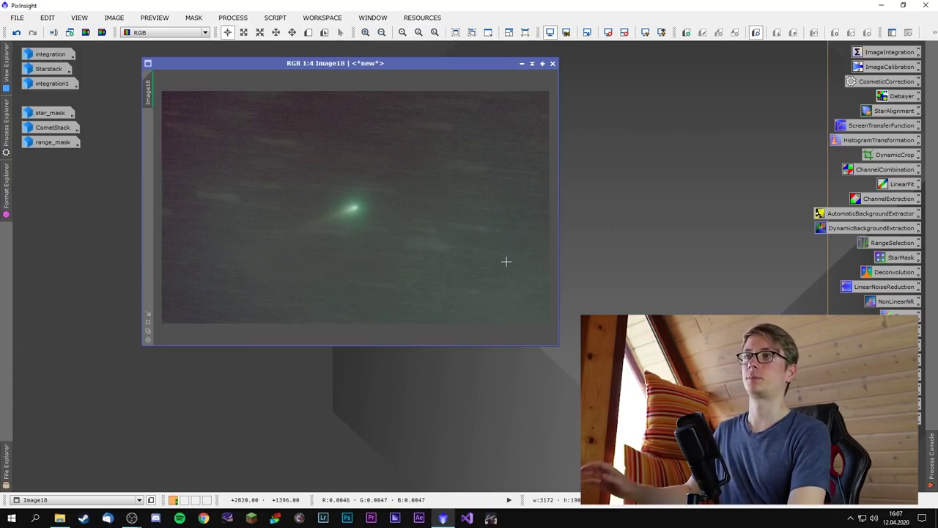